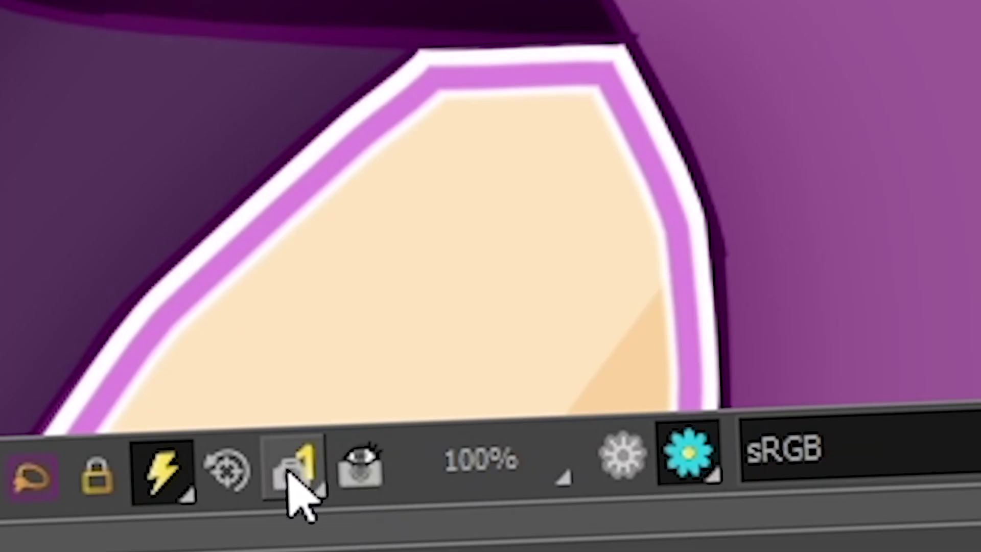
# Step: Select Snapshot 3 as the comparison snapshot
pyautogui.click(291, 473)
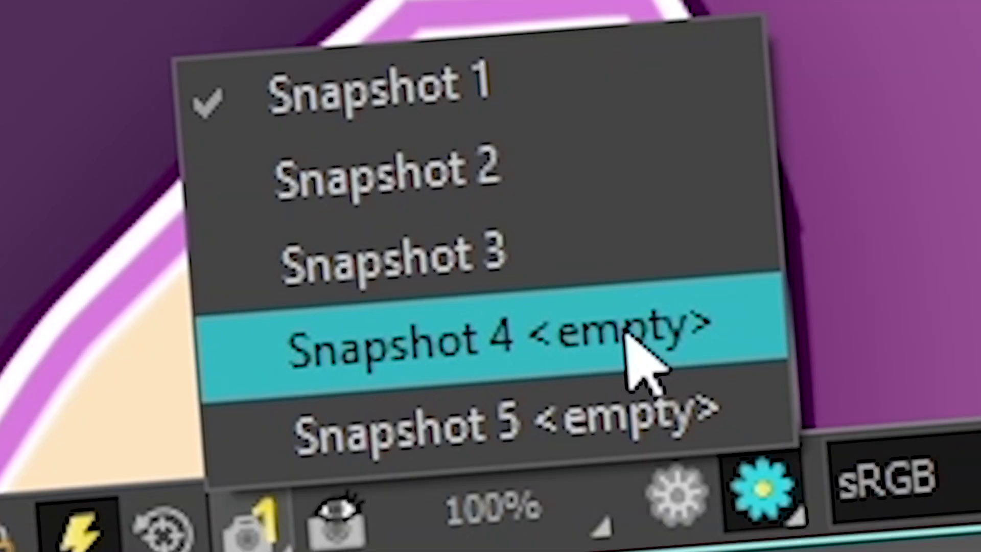
pyautogui.click(628, 339)
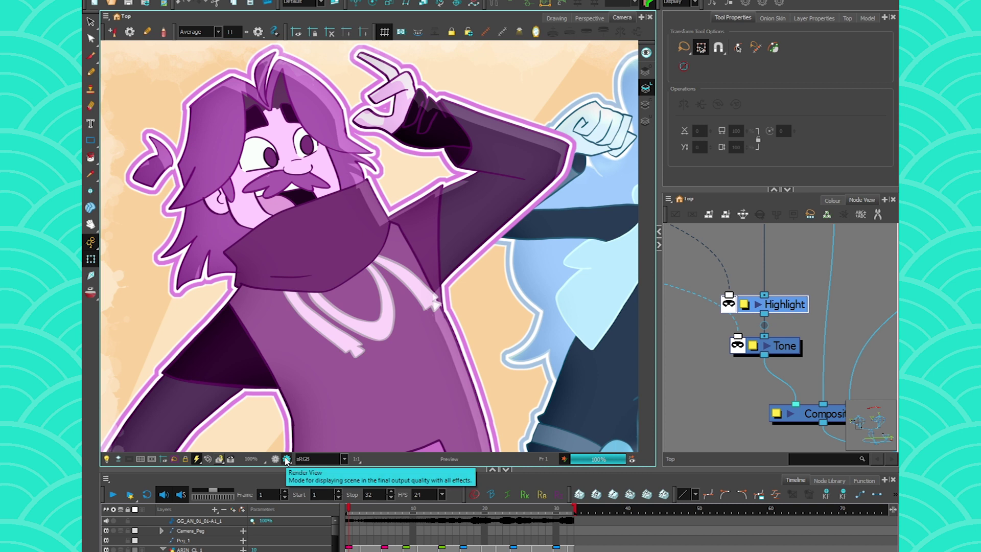
pyautogui.click(219, 461)
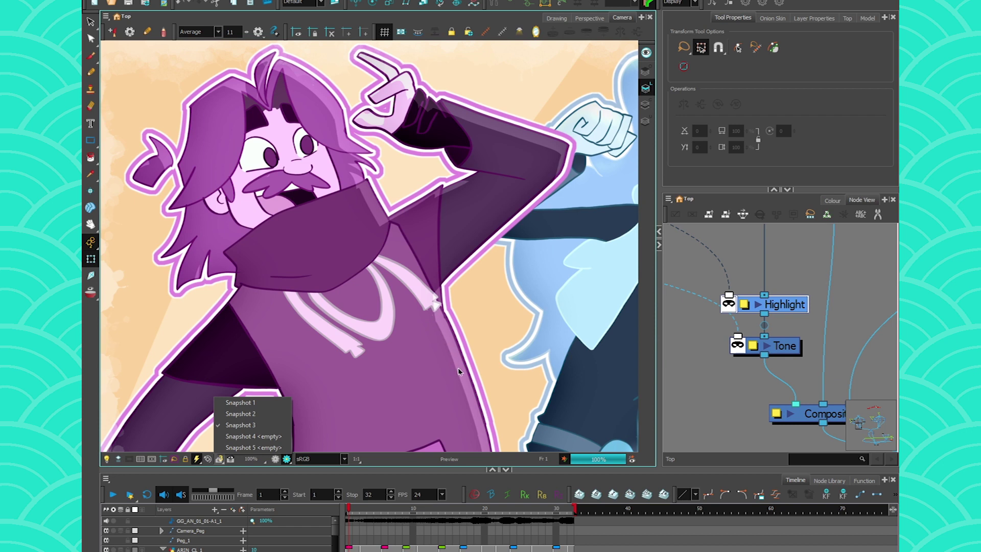
pyautogui.click(240, 402)
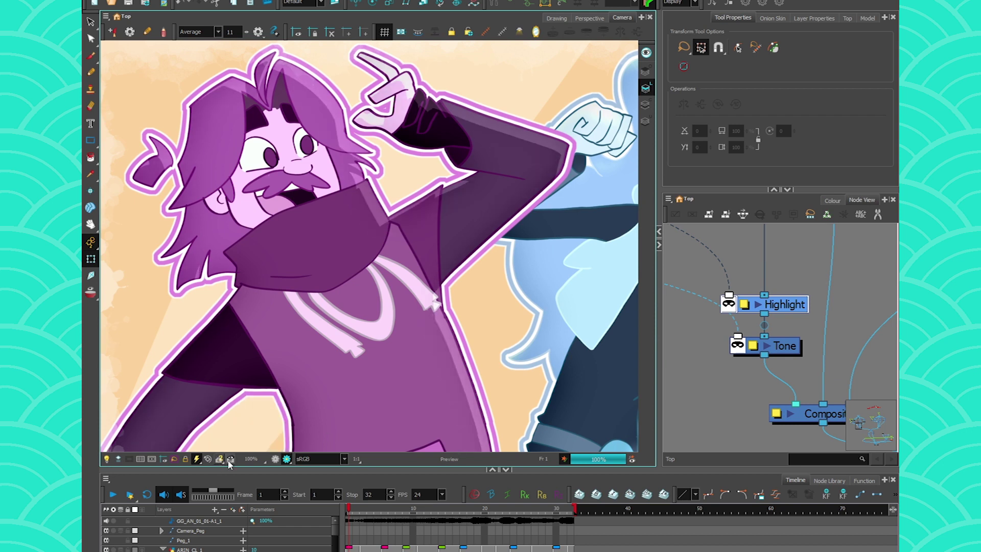
# Step: Toggle repeatedly between Snapshot 3 and the live render to compare them
pyautogui.click(229, 461)
pyautogui.click(229, 461)
pyautogui.click(229, 461)
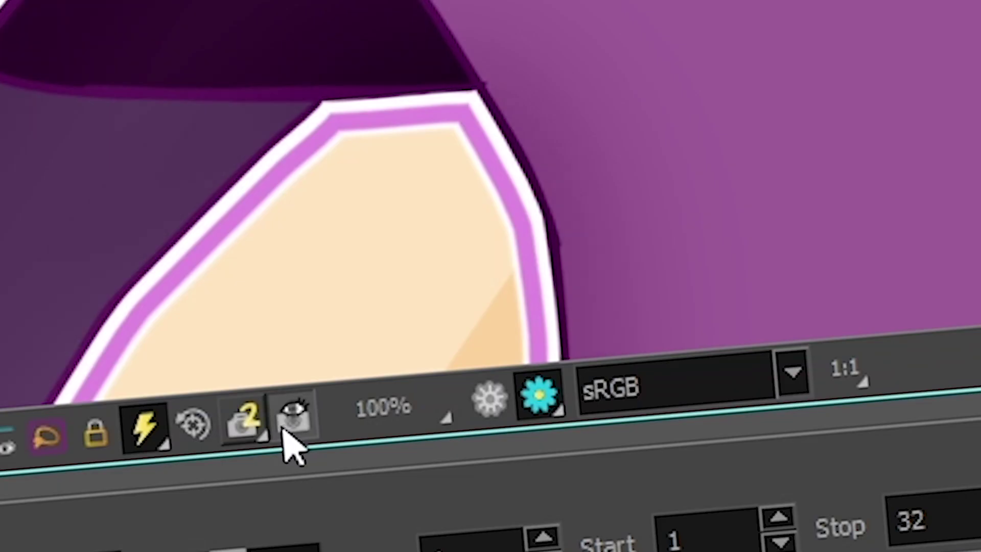
pyautogui.click(284, 429)
pyautogui.click(284, 429)
pyautogui.click(284, 429)
pyautogui.click(284, 429)
pyautogui.click(284, 429)
pyautogui.click(284, 429)
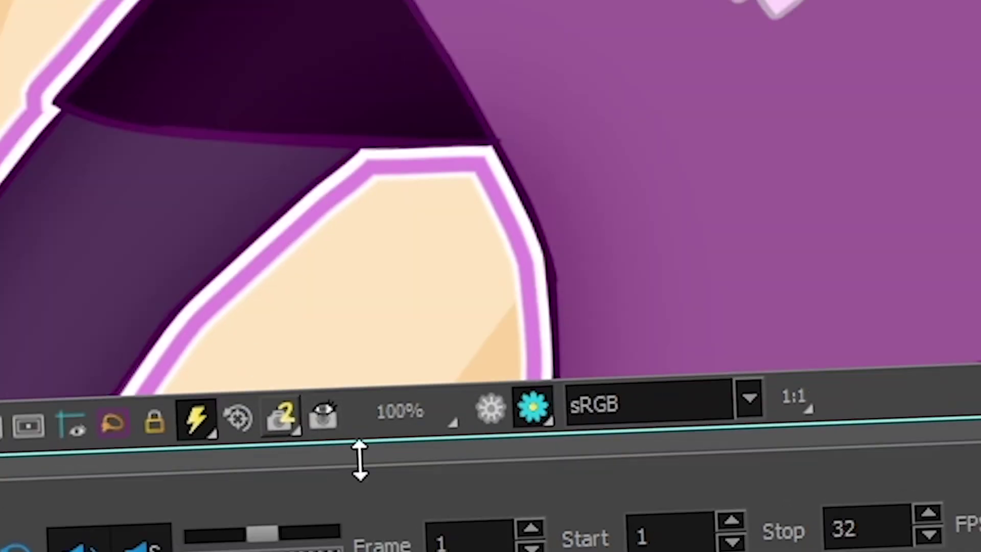
# Step: Cycle through the stored snapshots, ending on Snapshot 1 for comparison
pyautogui.click(284, 422)
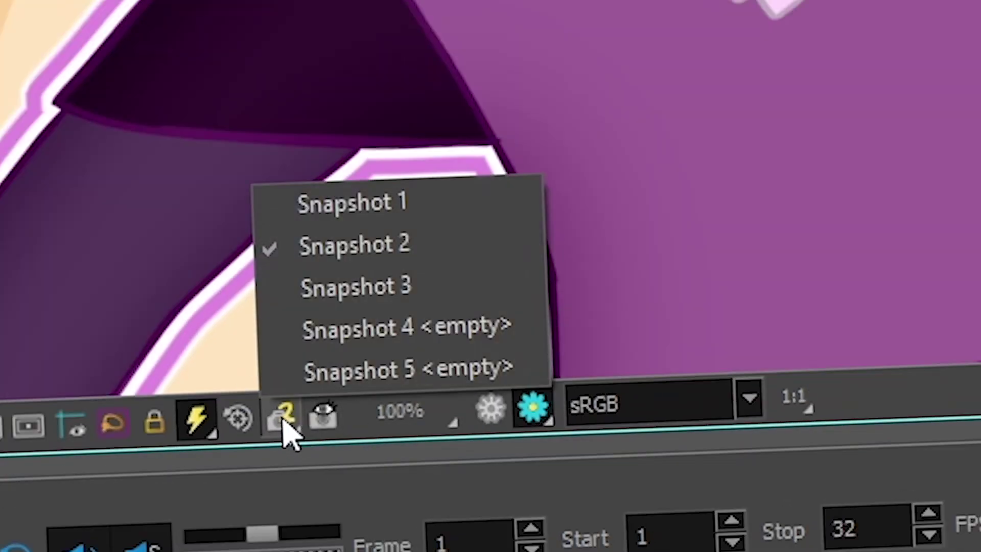
pyautogui.click(307, 207)
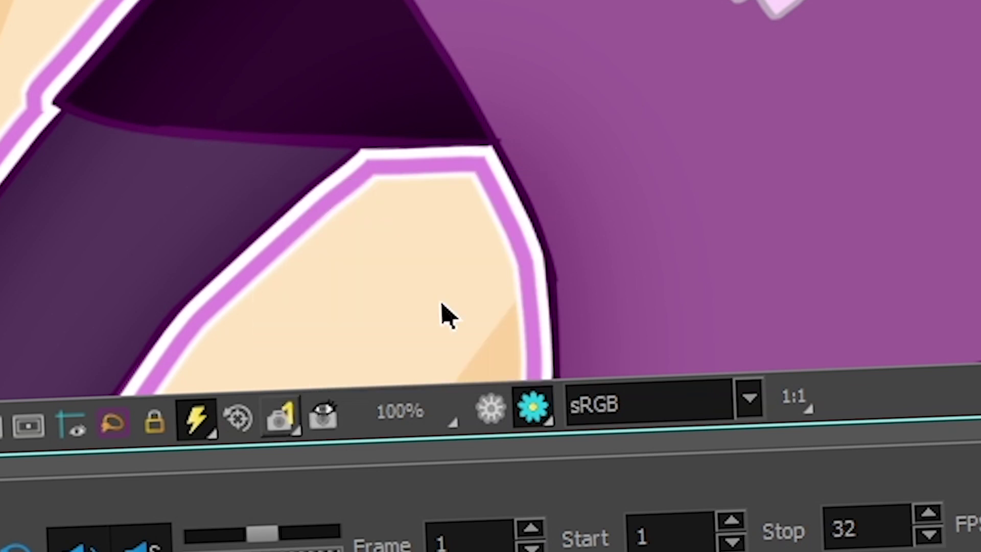
pyautogui.click(279, 417)
pyautogui.click(300, 395)
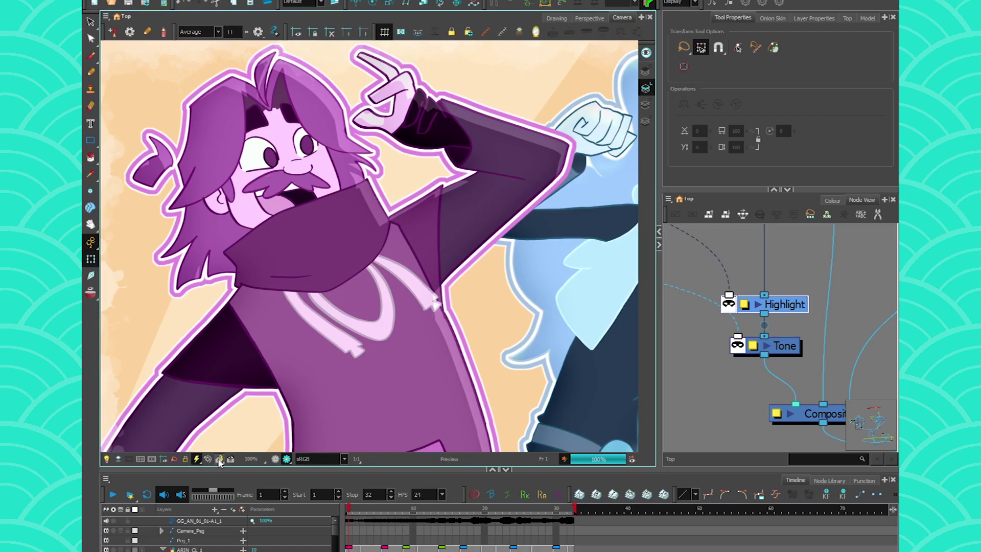
pyautogui.click(230, 461)
pyautogui.click(225, 425)
pyautogui.click(220, 458)
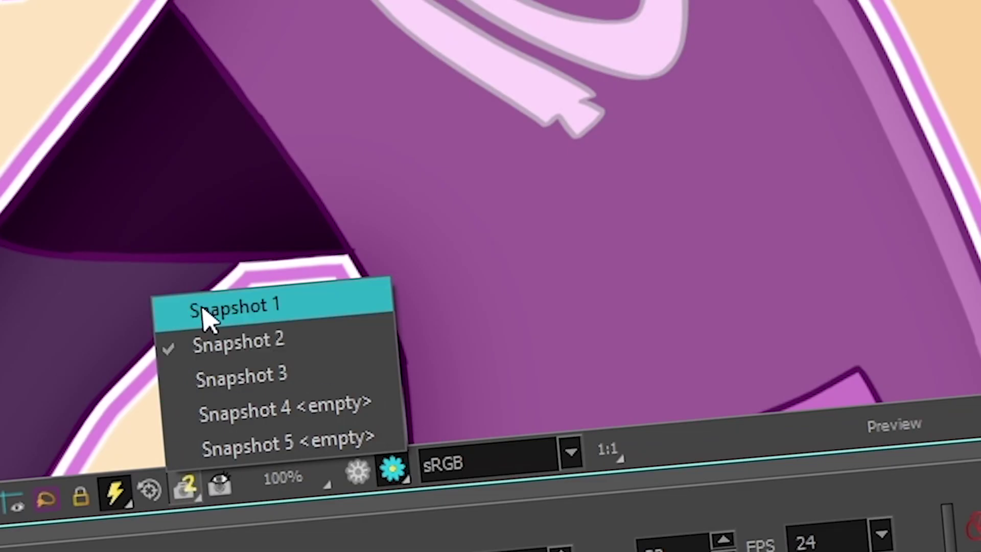
pyautogui.click(207, 312)
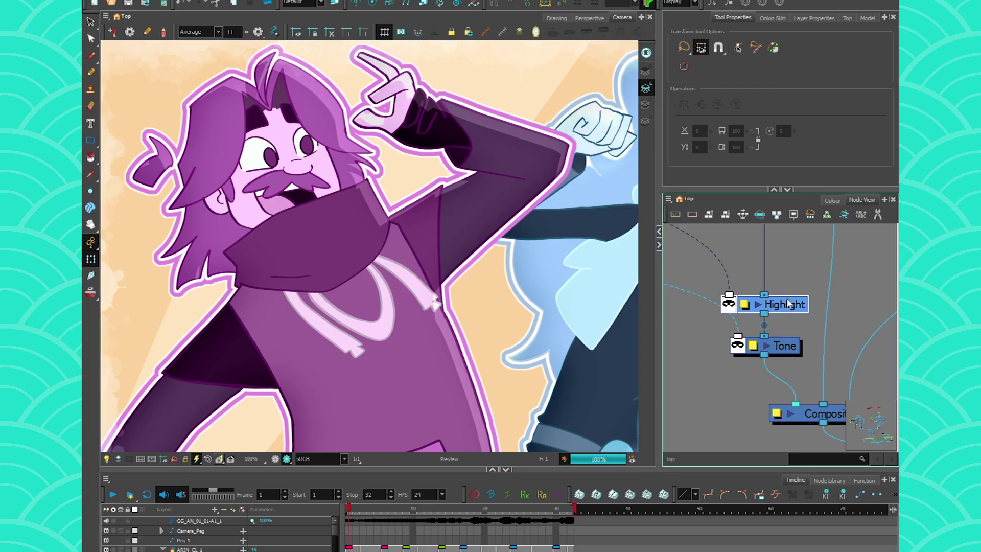
# Step: Change the Highlight node's colour to bright green (R100 G255 B0)
pyautogui.doubleClick(746, 306)
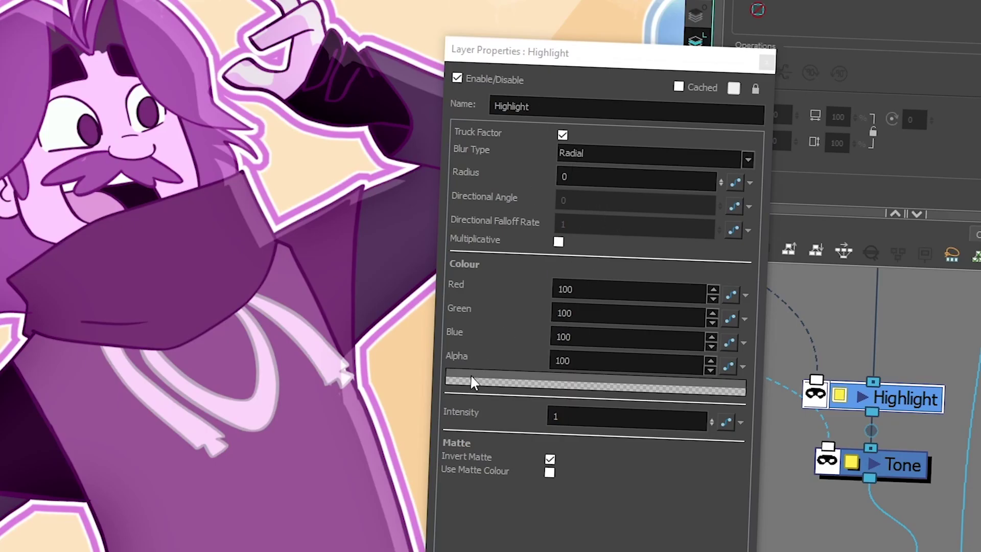
pyautogui.click(469, 373)
pyautogui.click(438, 384)
pyautogui.moveTo(437, 383); pyautogui.dragTo(466, 435)
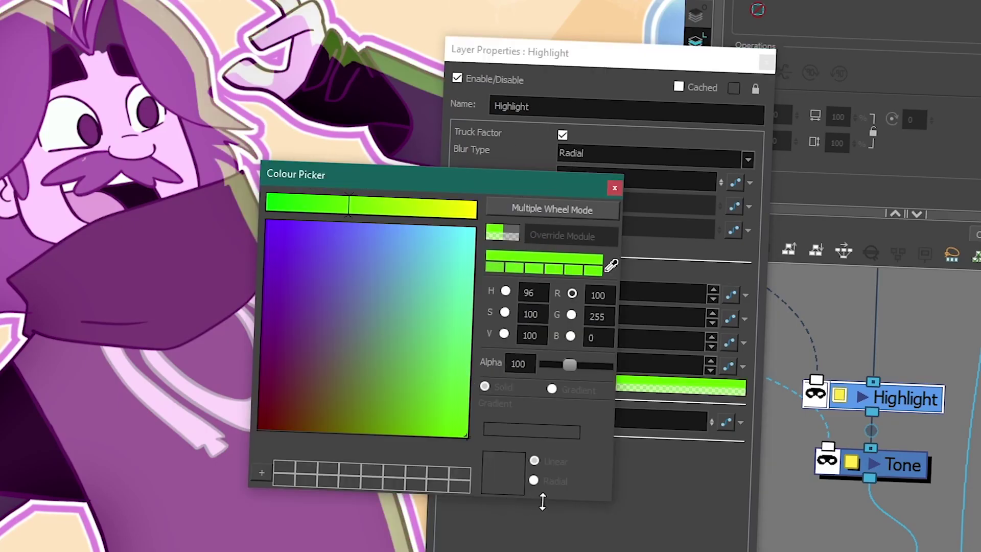
pyautogui.click(613, 189)
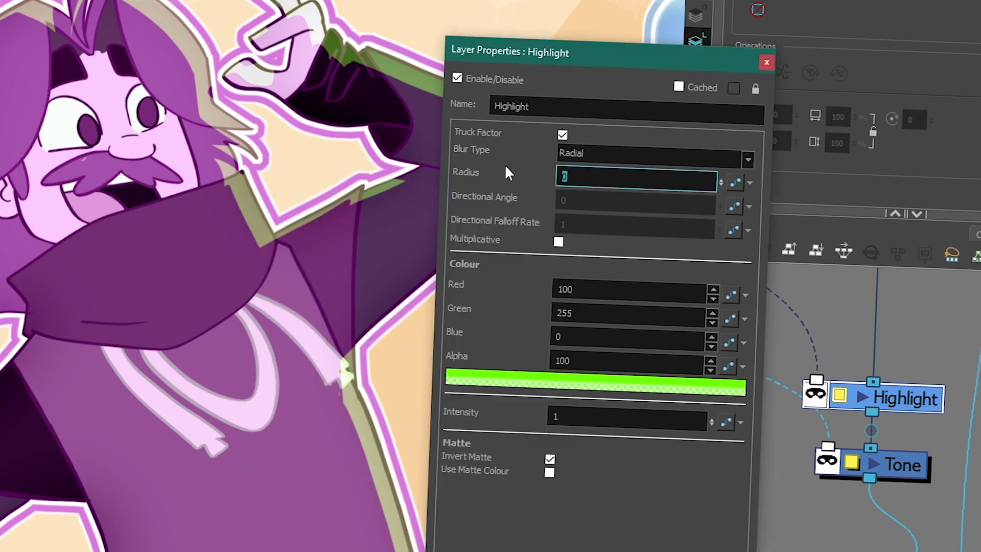
# Step: Set the Highlight radius to 4 and close its properties
pyautogui.write('4')
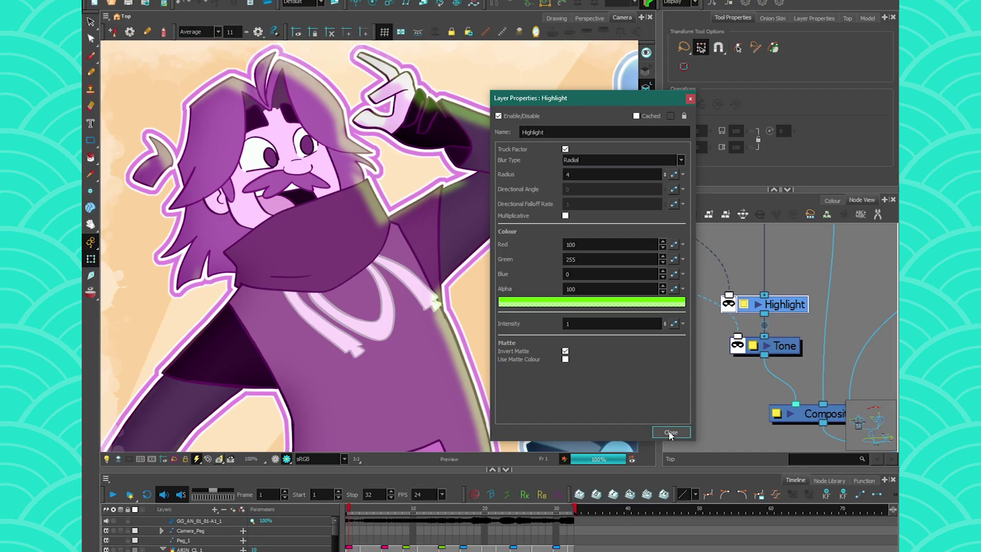
pyautogui.click(671, 434)
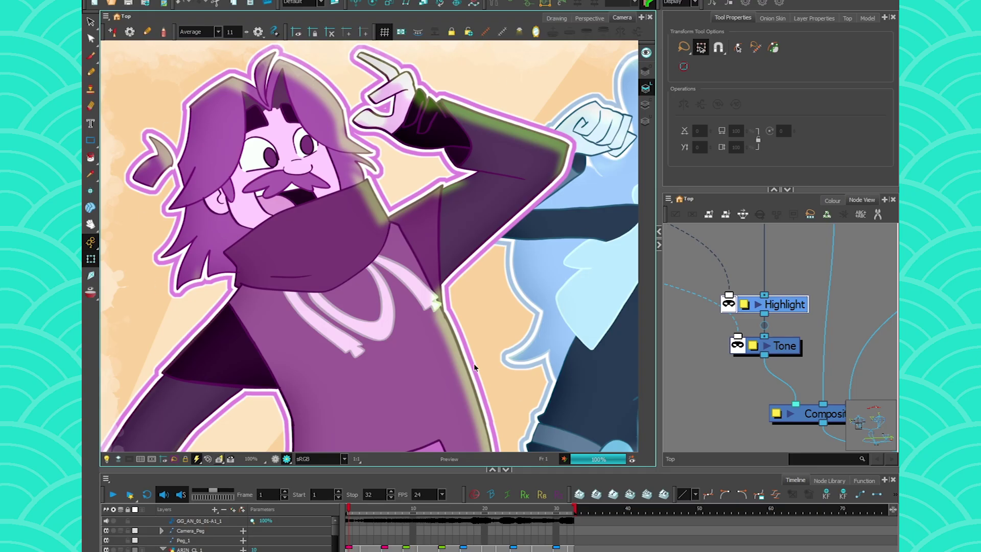
pyautogui.click(220, 460)
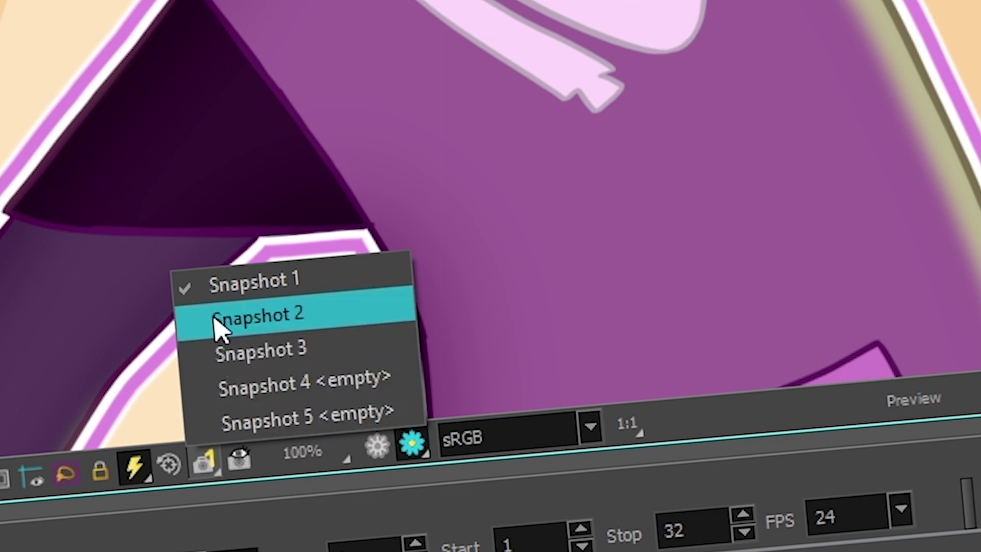
# Step: Compare against Snapshot 2, then reopen the Highlight node's properties
pyautogui.click(222, 358)
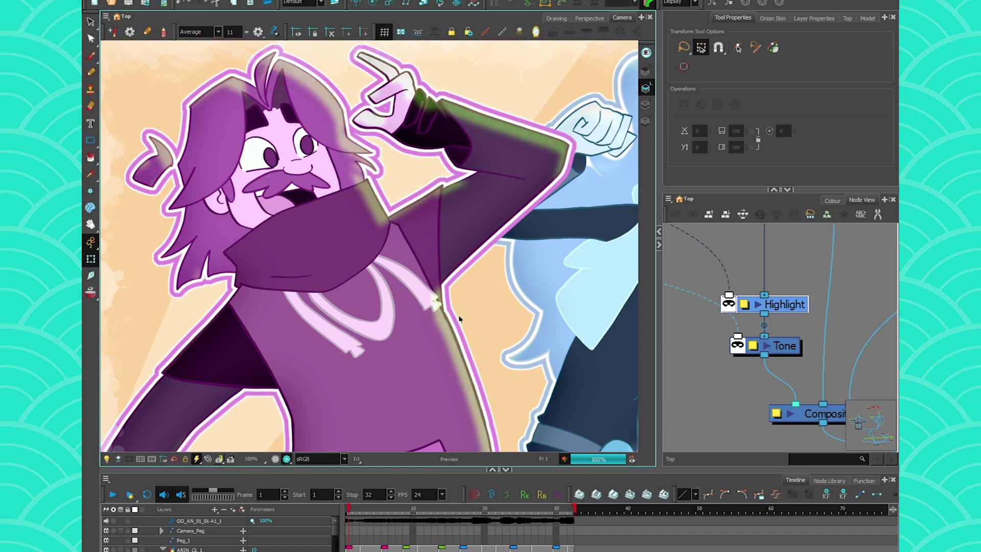
pyautogui.click(220, 458)
pyautogui.click(224, 415)
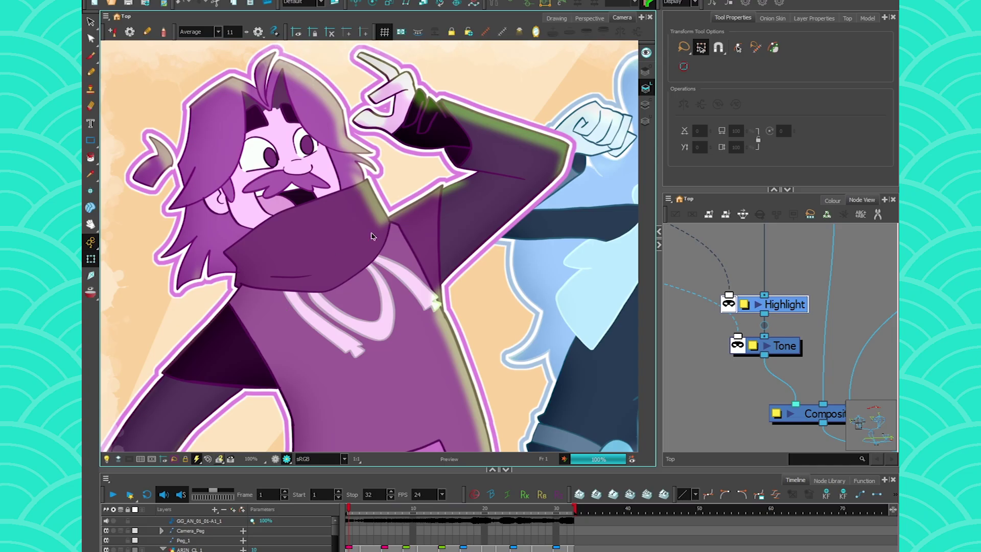
pyautogui.doubleClick(745, 305)
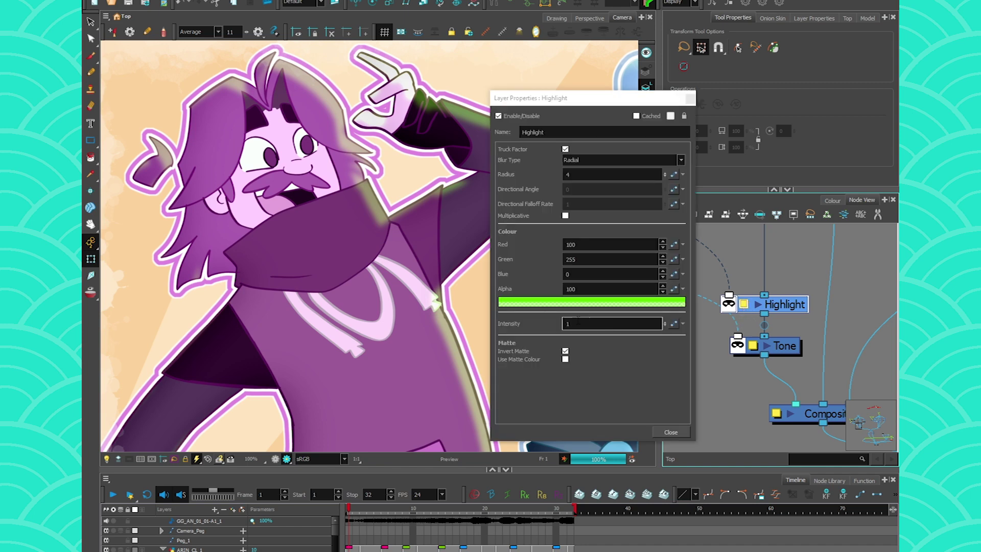
# Step: Open the Highlight colour picker, then toggle between Snapshot 1 and the live render
pyautogui.click(540, 303)
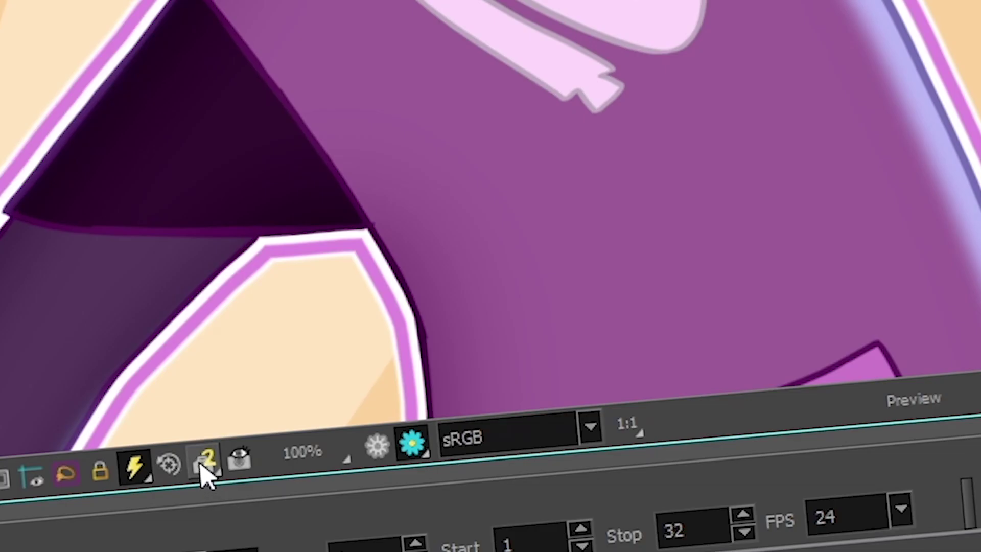
pyautogui.click(204, 475)
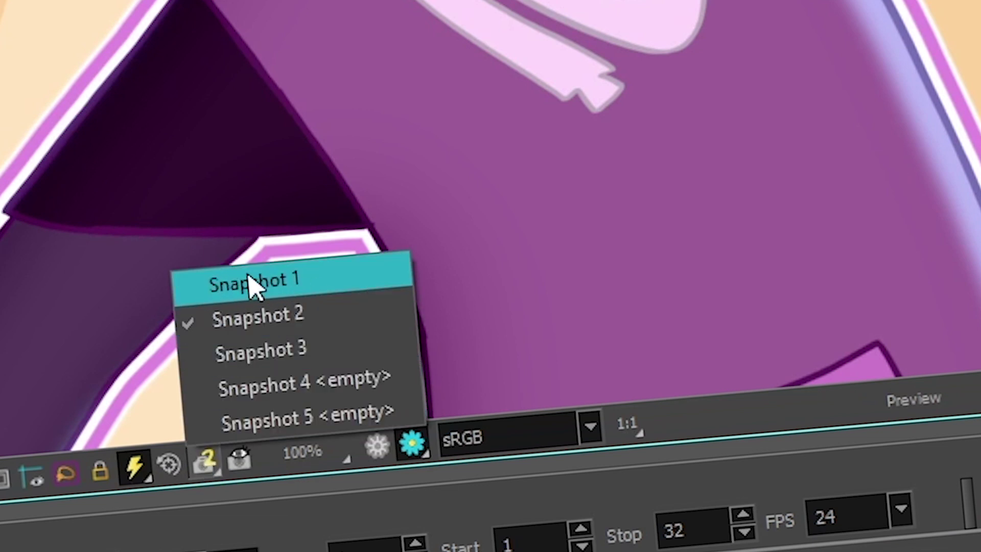
pyautogui.click(324, 276)
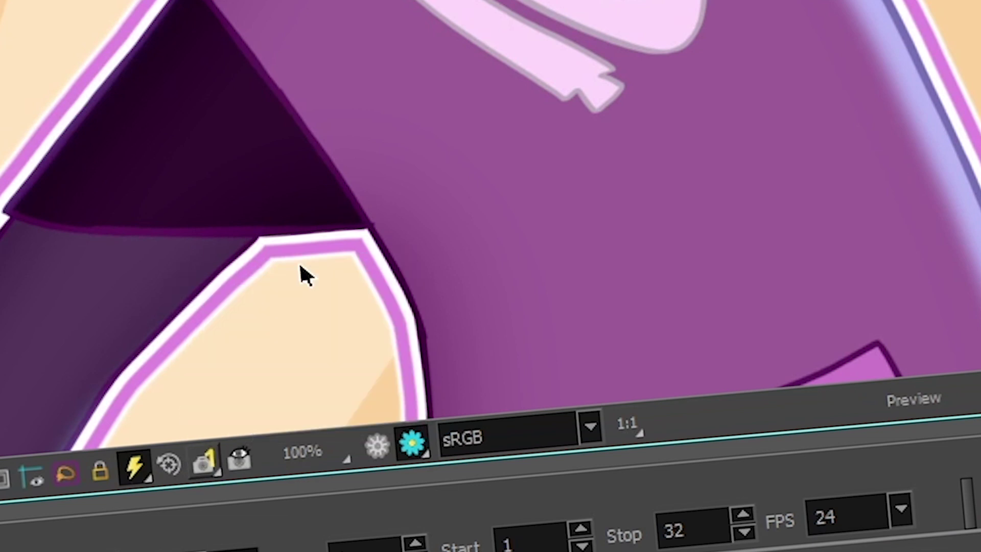
pyautogui.click(237, 461)
pyautogui.click(237, 461)
pyautogui.click(237, 461)
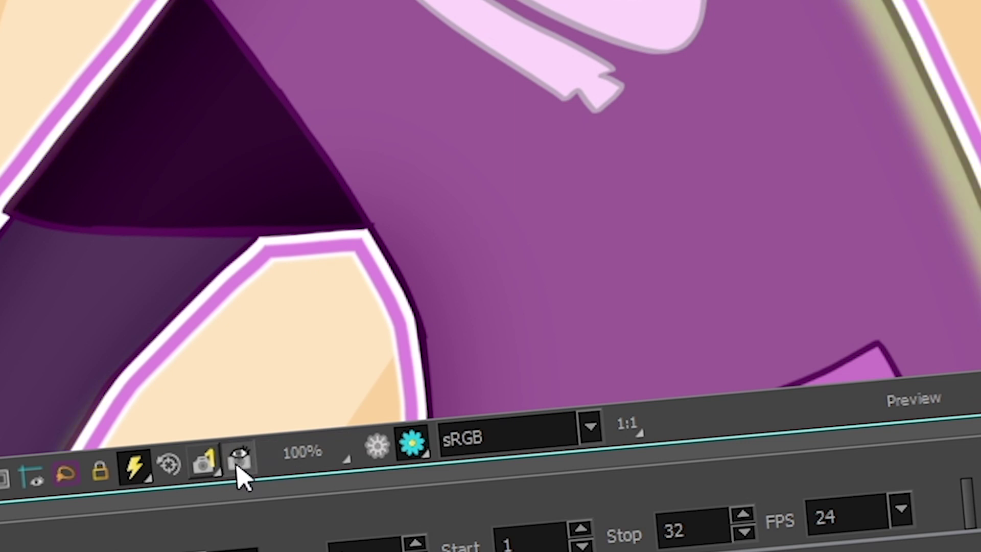
pyautogui.click(237, 461)
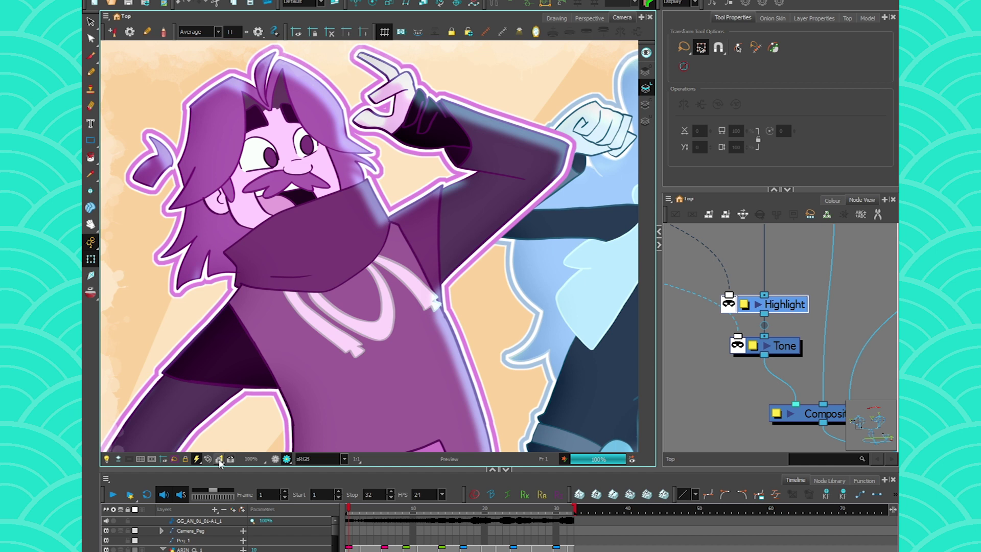
# Step: Browse the snapshot slot list and select an empty slot
pyautogui.click(220, 460)
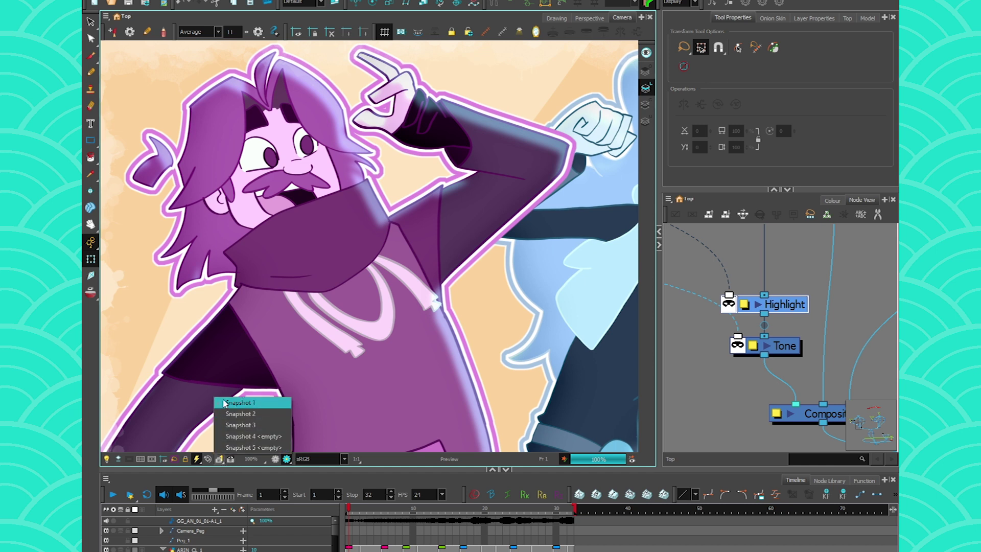
pyautogui.click(220, 459)
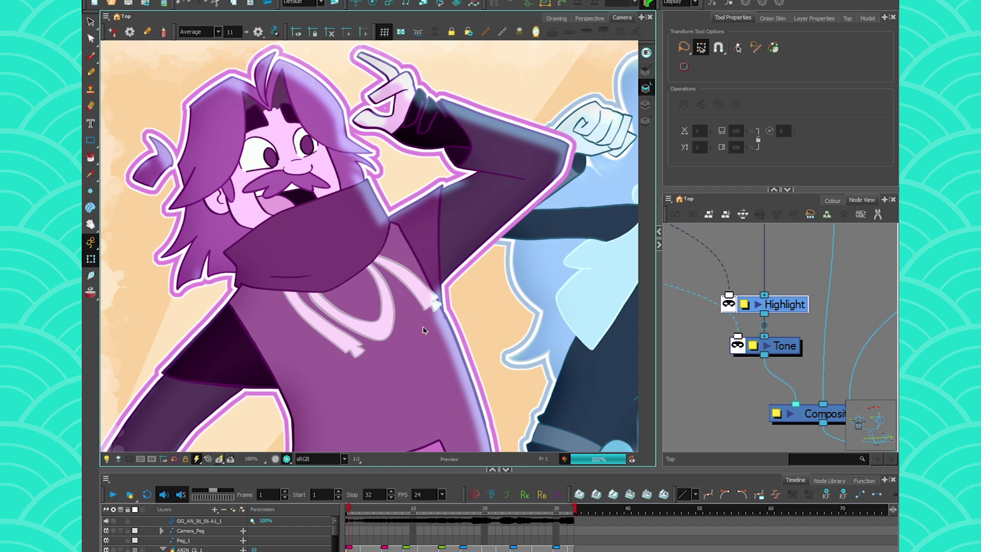
pyautogui.click(220, 458)
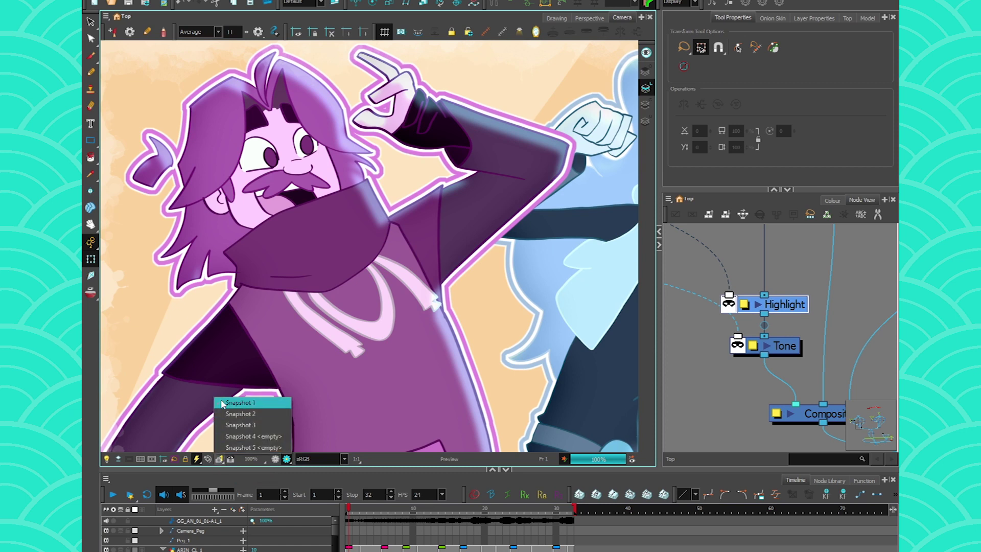
pyautogui.click(222, 448)
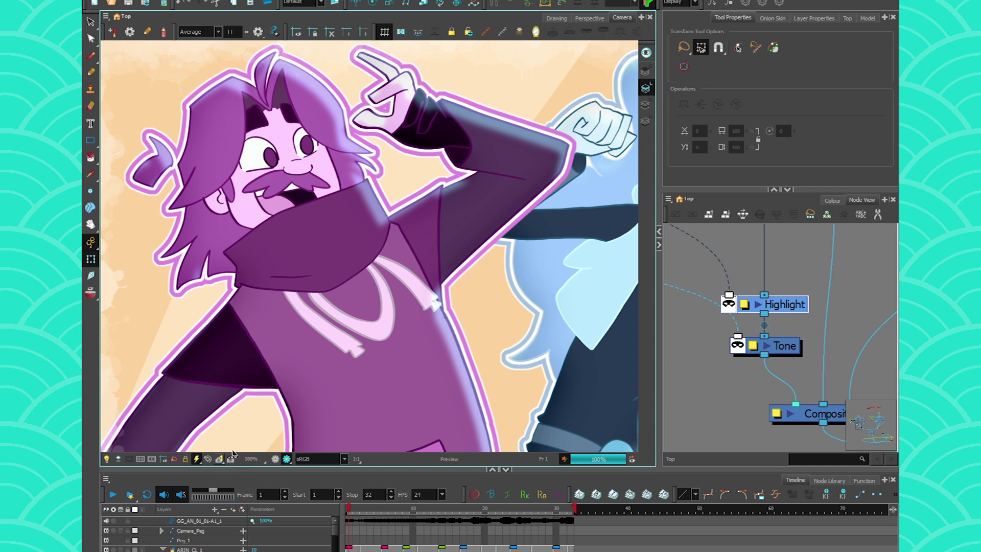
pyautogui.click(218, 460)
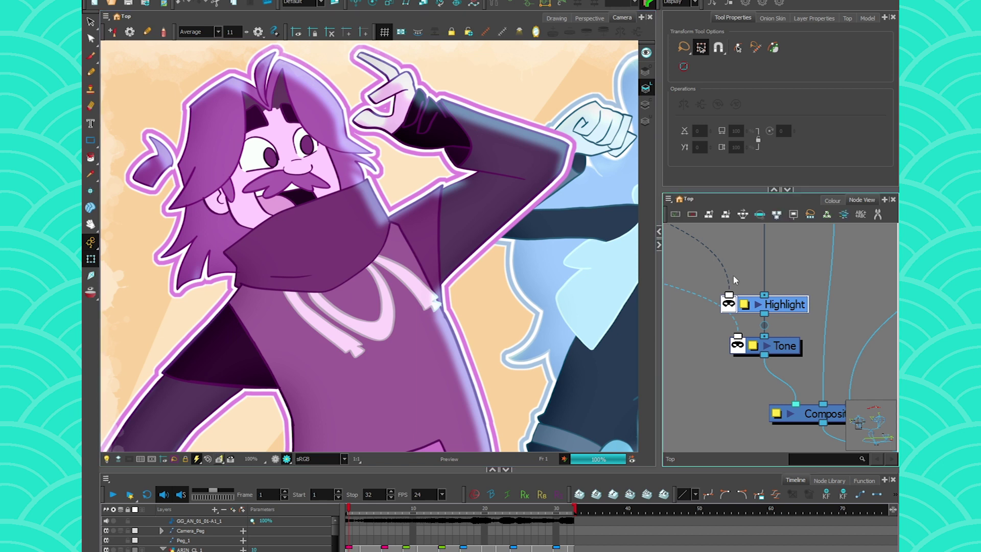
# Step: Move the Highlight properties window aside and raise the radius to 10
pyautogui.doubleClick(747, 305)
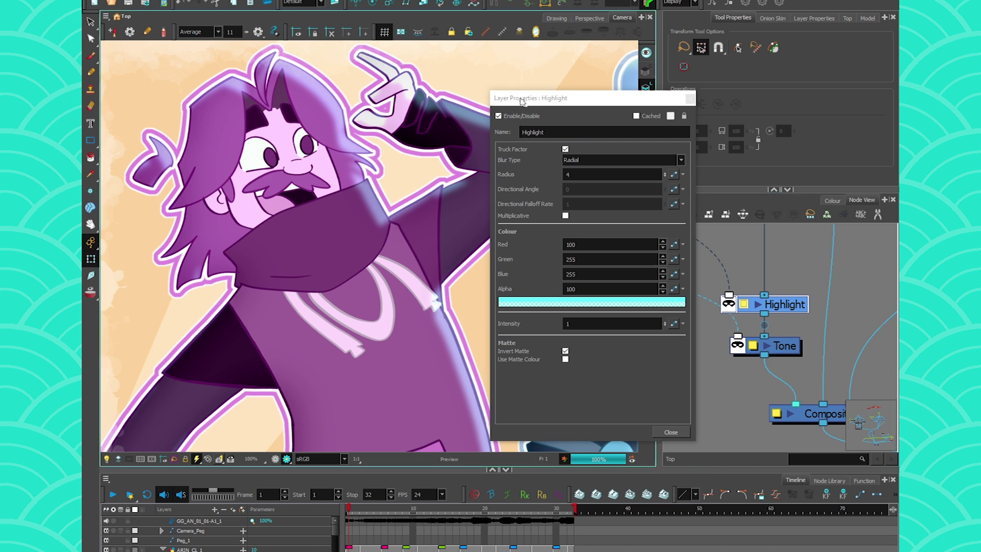
pyautogui.moveTo(521, 101); pyautogui.dragTo(683, 28)
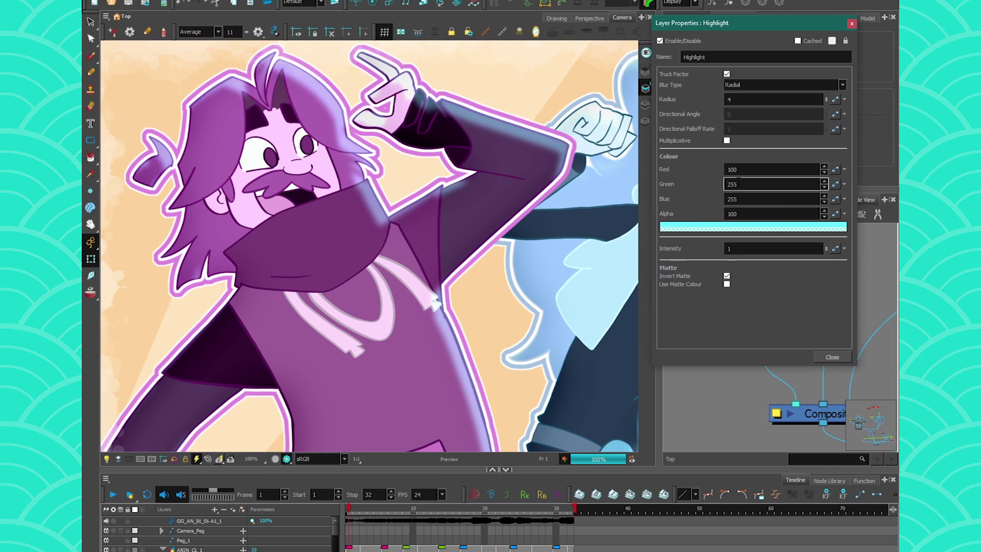
pyautogui.click(219, 462)
pyautogui.doubleClick(725, 99)
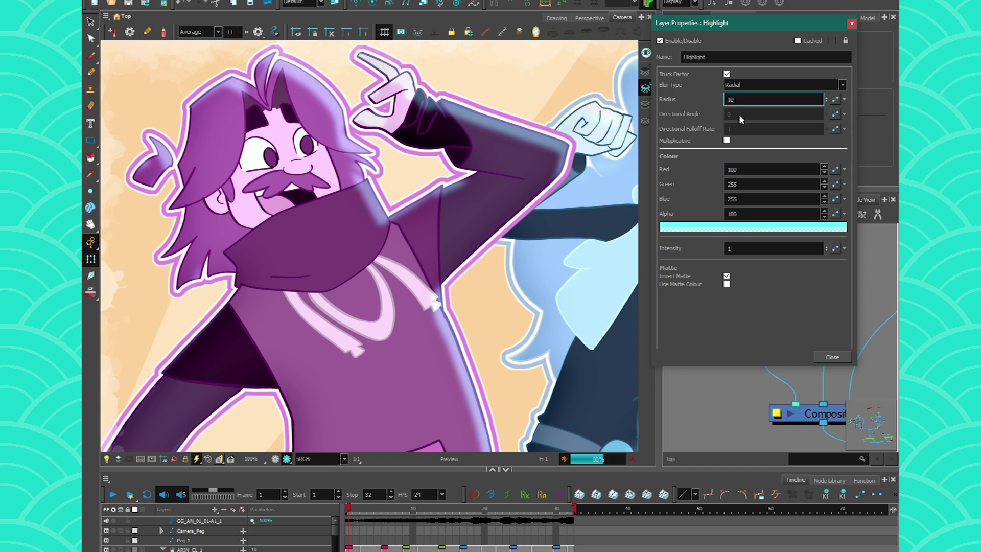
pyautogui.click(231, 460)
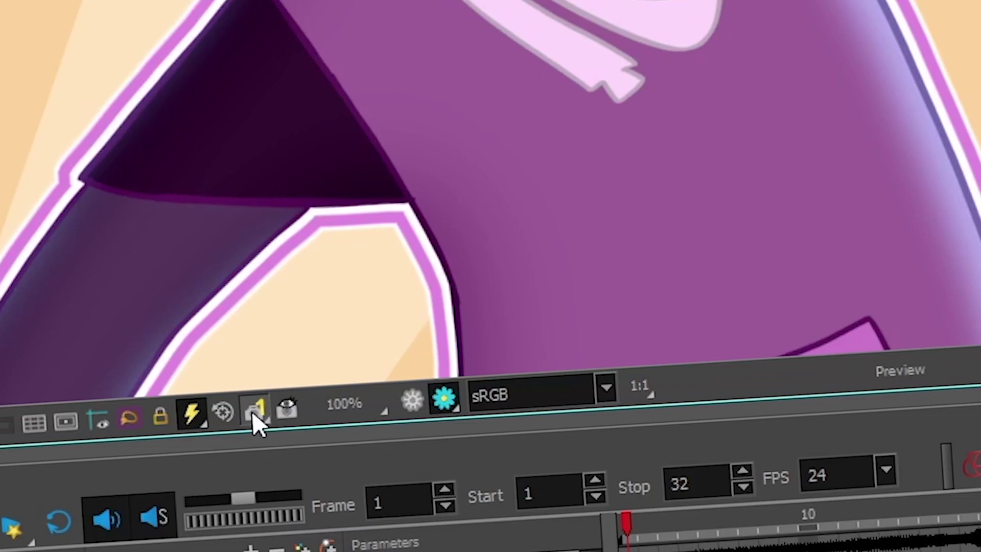
# Step: Capture the render into Snapshot 2, set Radius 1, and toggle the snapshot to compare
pyautogui.click(219, 459)
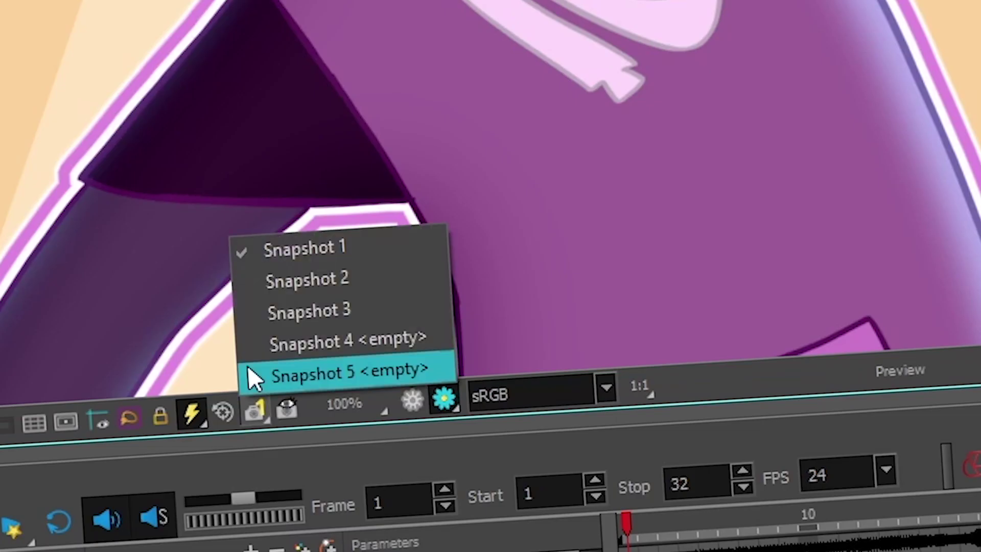
pyautogui.click(268, 285)
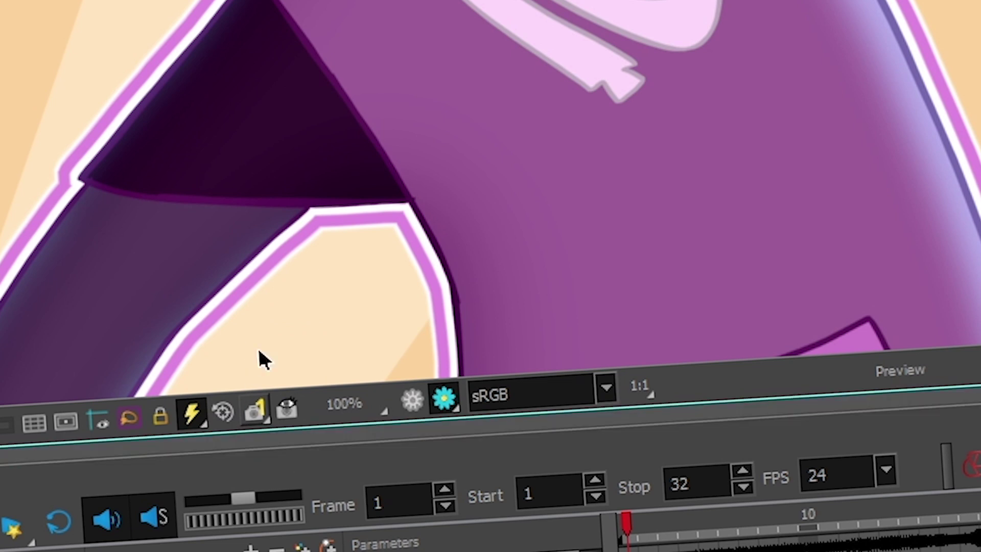
pyautogui.click(260, 415)
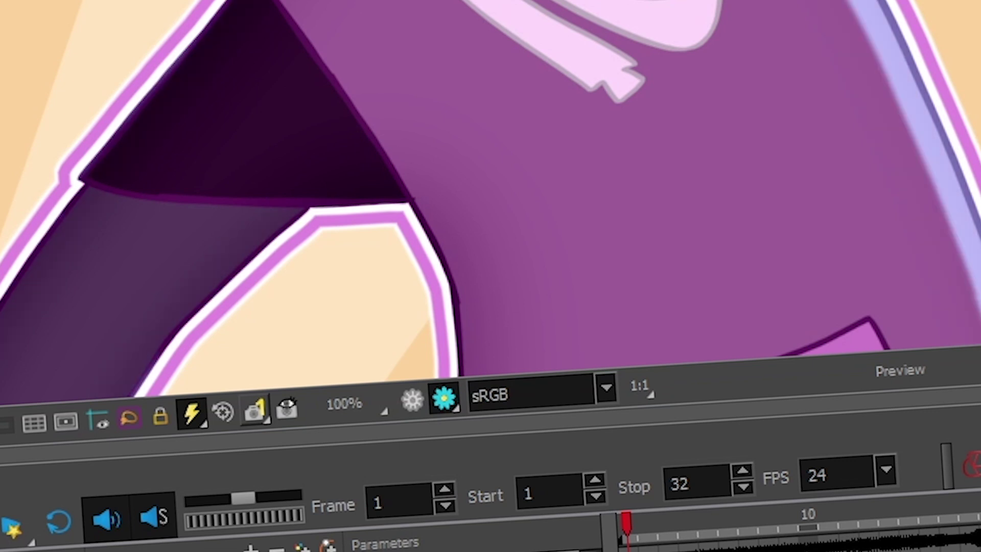
pyautogui.click(287, 409)
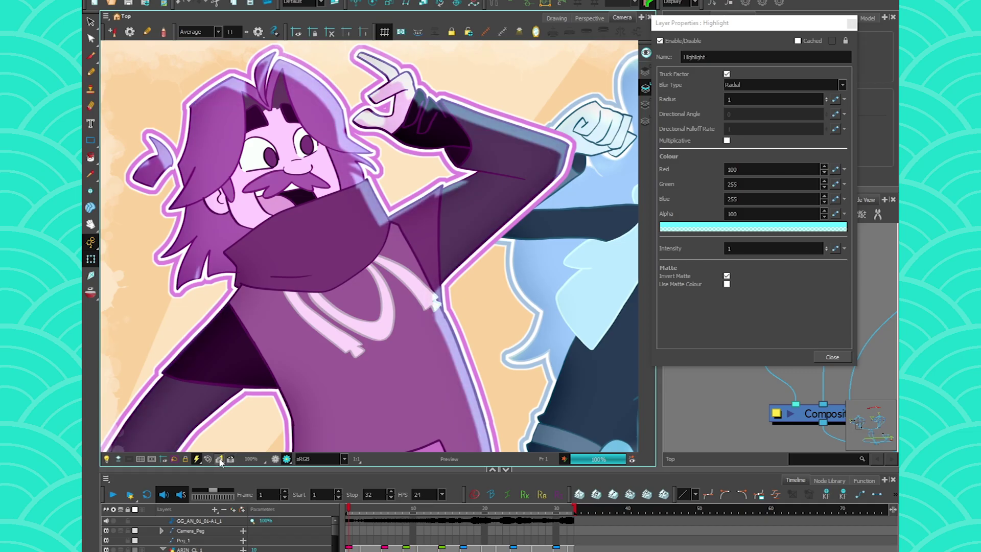
pyautogui.click(230, 458)
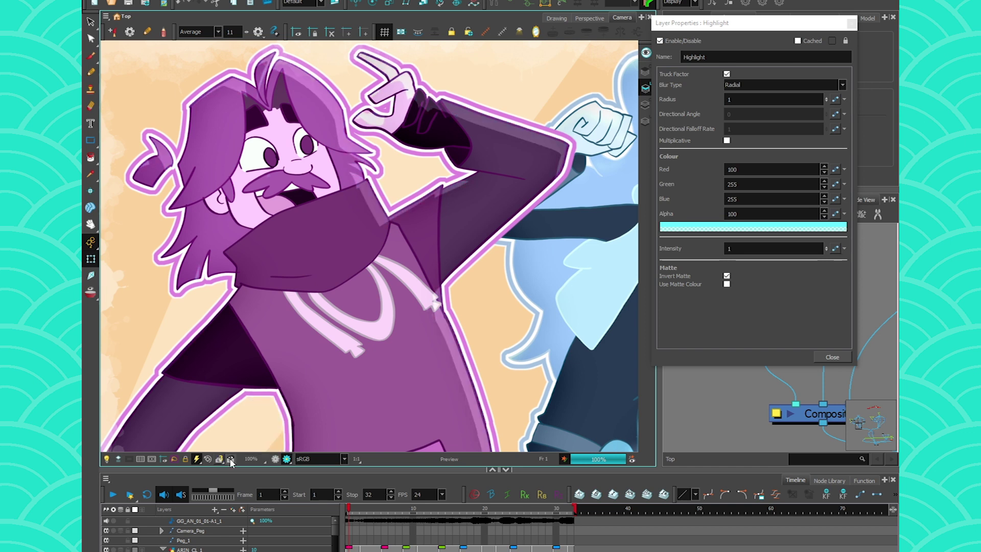